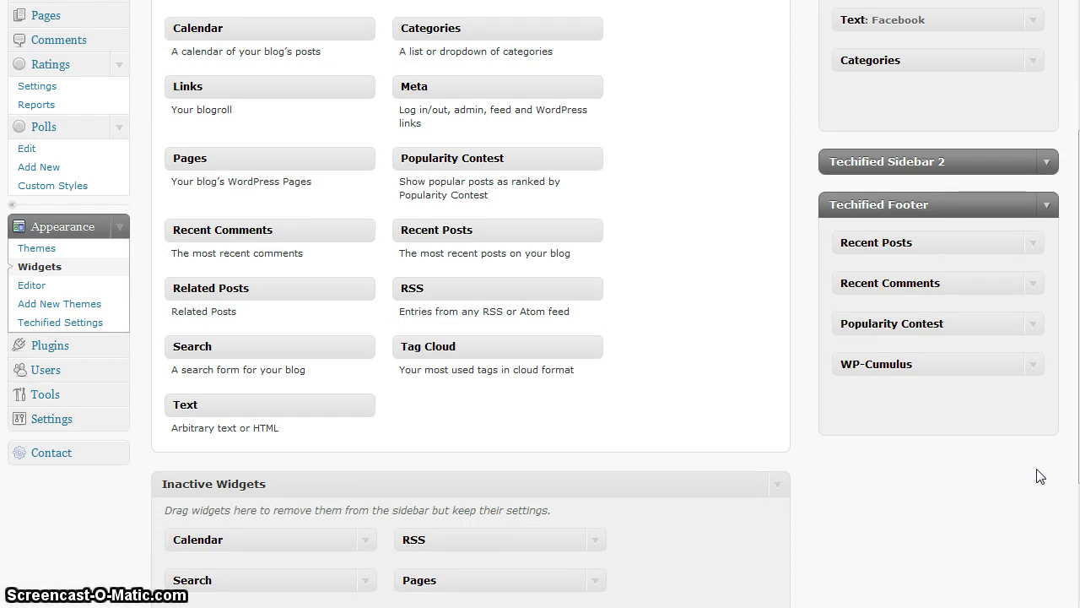
Expand the WP-Cumulus widget's settings in the sidebar
{"action": "scroll", "coordinate": [1077, 380], "scroll_direction": "down", "scroll_amount": 2}
{"action": "scroll", "coordinate": [1077, 380], "scroll_direction": "down", "scroll_amount": 1}
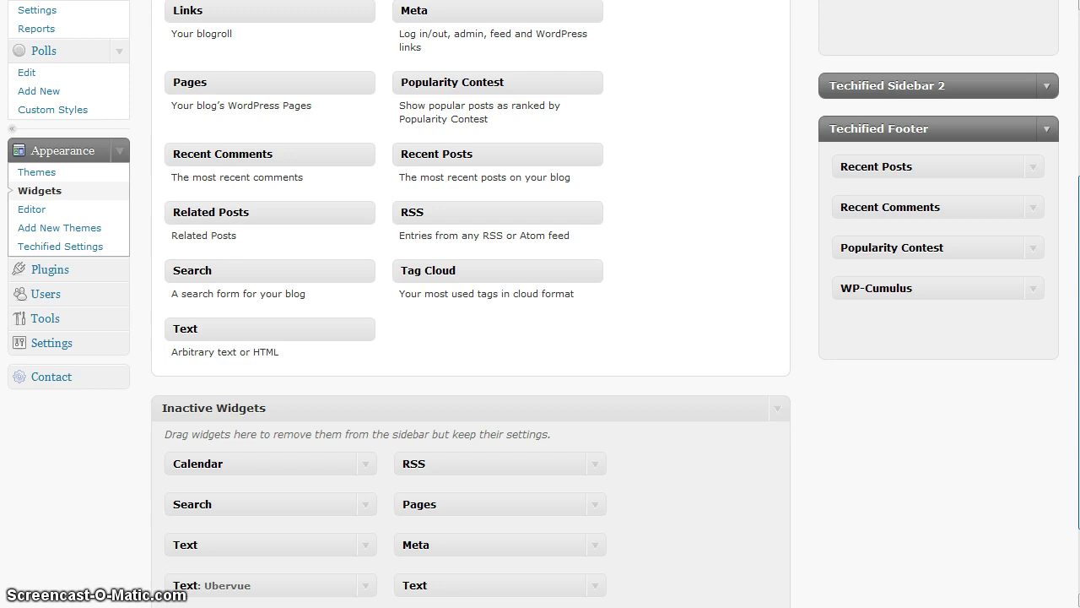
{"action": "left_click", "coordinate": [1034, 291]}
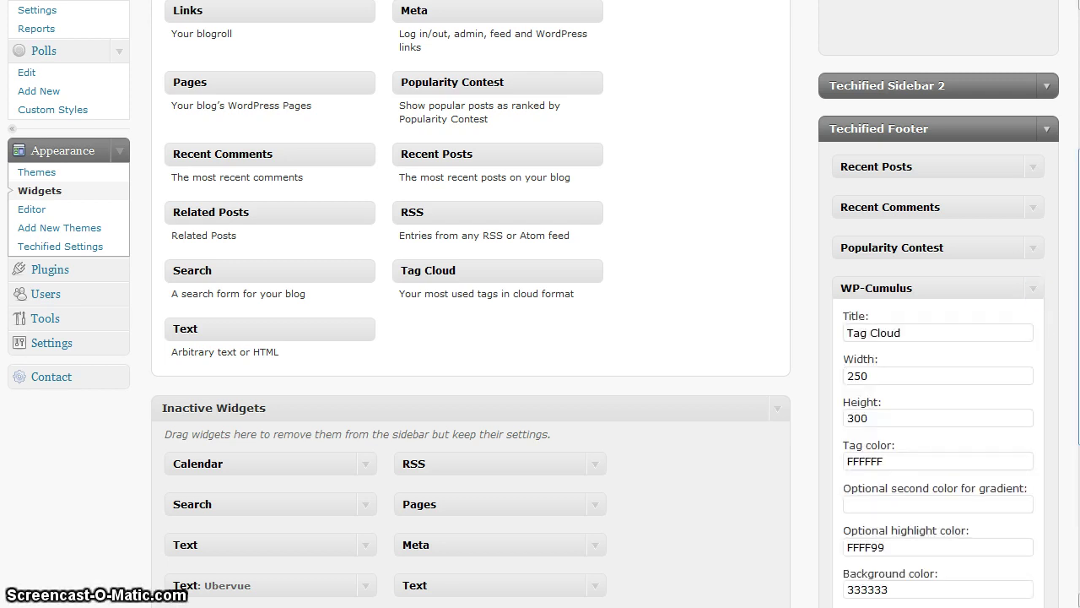
{"action": "scroll", "coordinate": [890, 250], "scroll_direction": "down", "scroll_amount": 4}
{"action": "scroll", "coordinate": [890, 251], "scroll_direction": "down", "scroll_amount": 3}
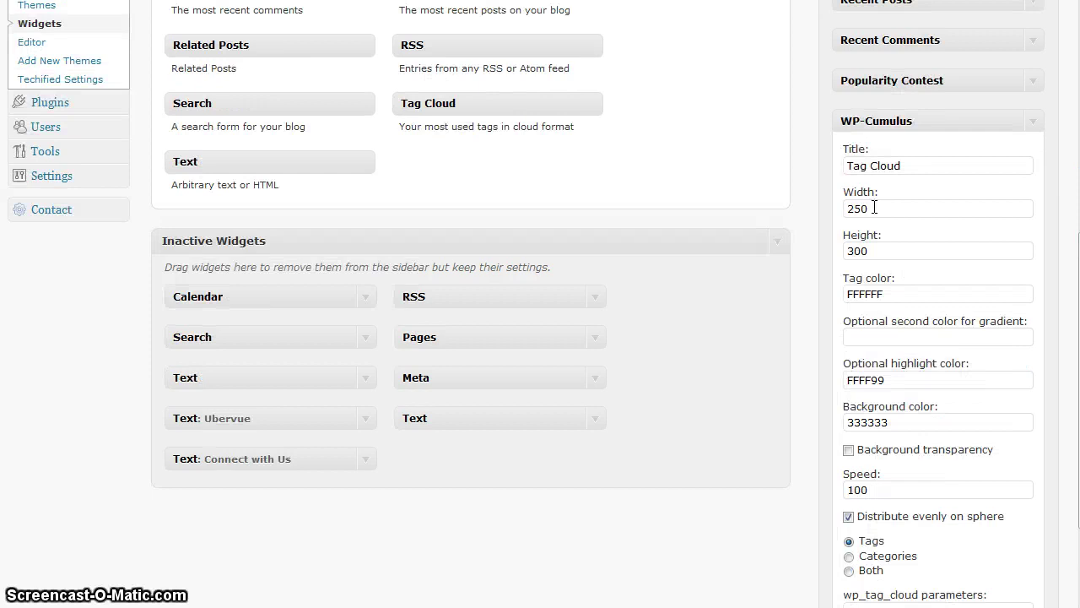
Change the widget width from 250 to 500 and height to 500, then save
{"action": "left_click_drag", "start_coordinate": [875, 207], "coordinate": [817, 205]}
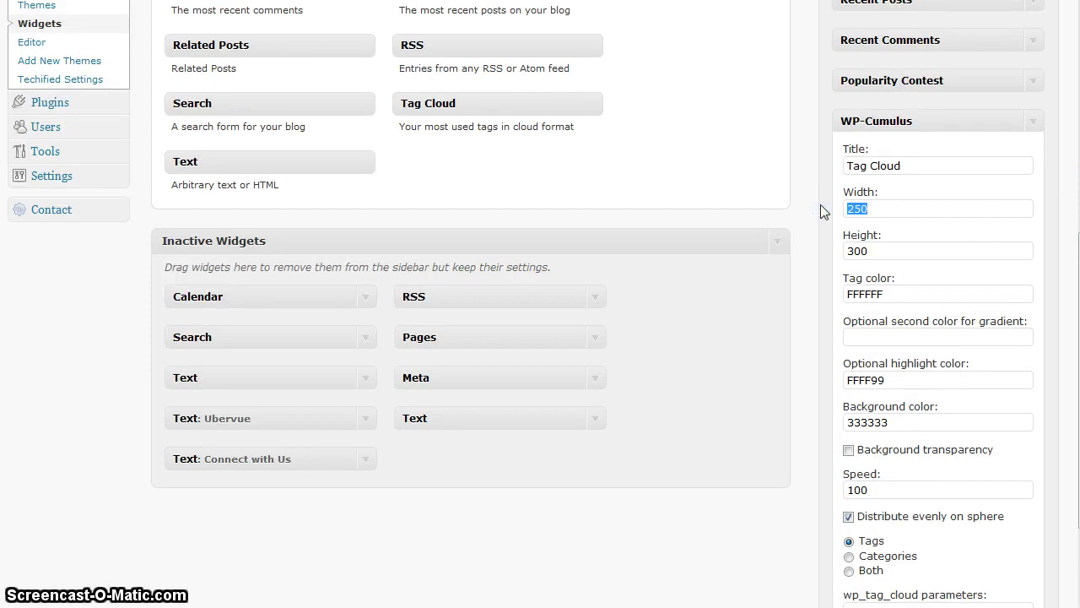
{"action": "type", "text": "500"}
{"action": "key", "text": "Tab"}
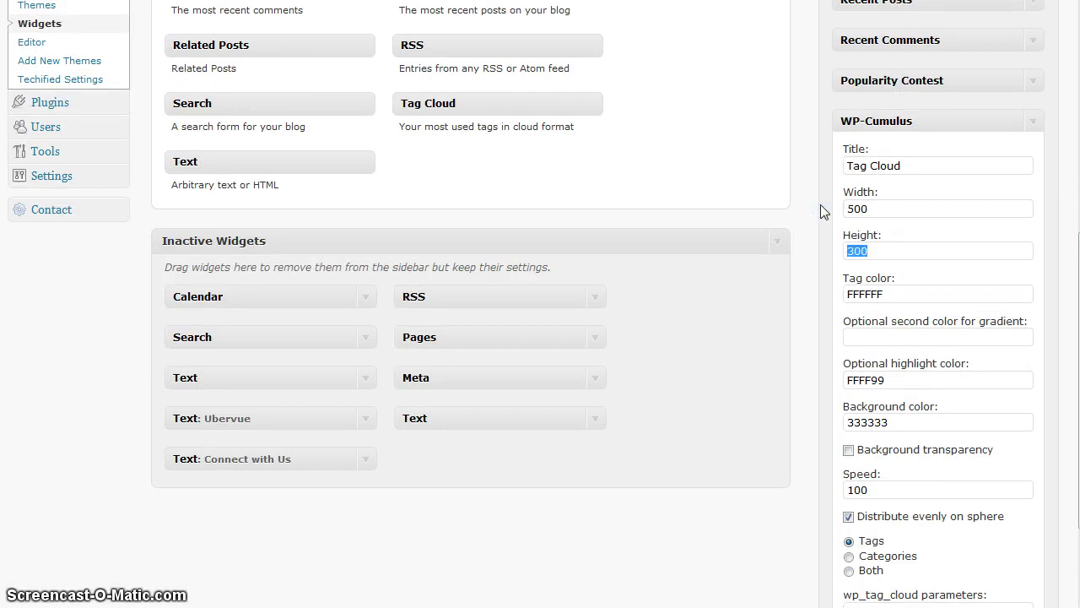
{"action": "type", "text": "50"}
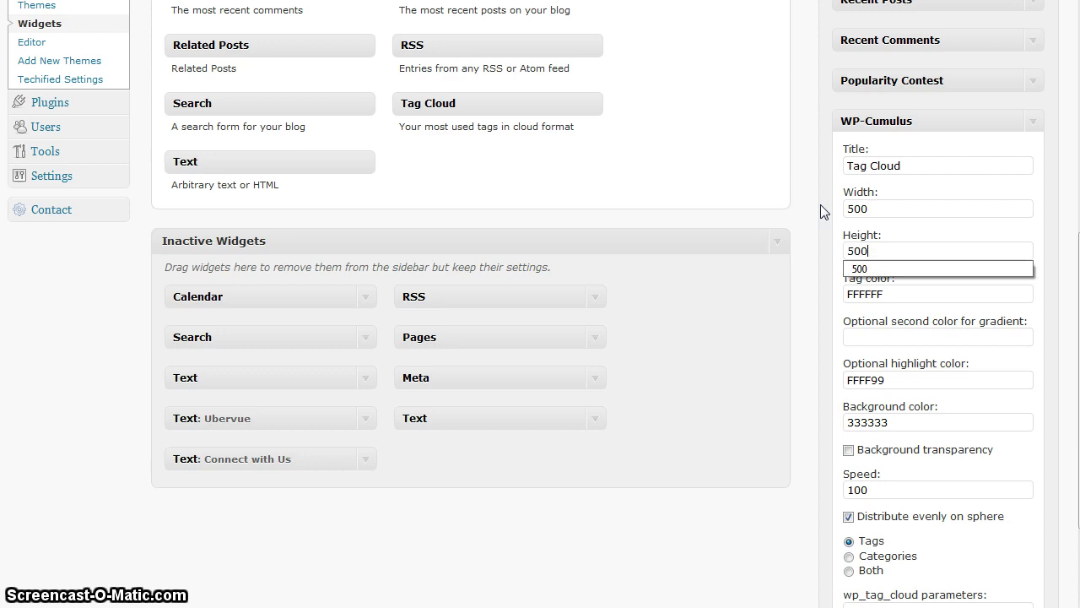
{"action": "left_click", "coordinate": [936, 210]}
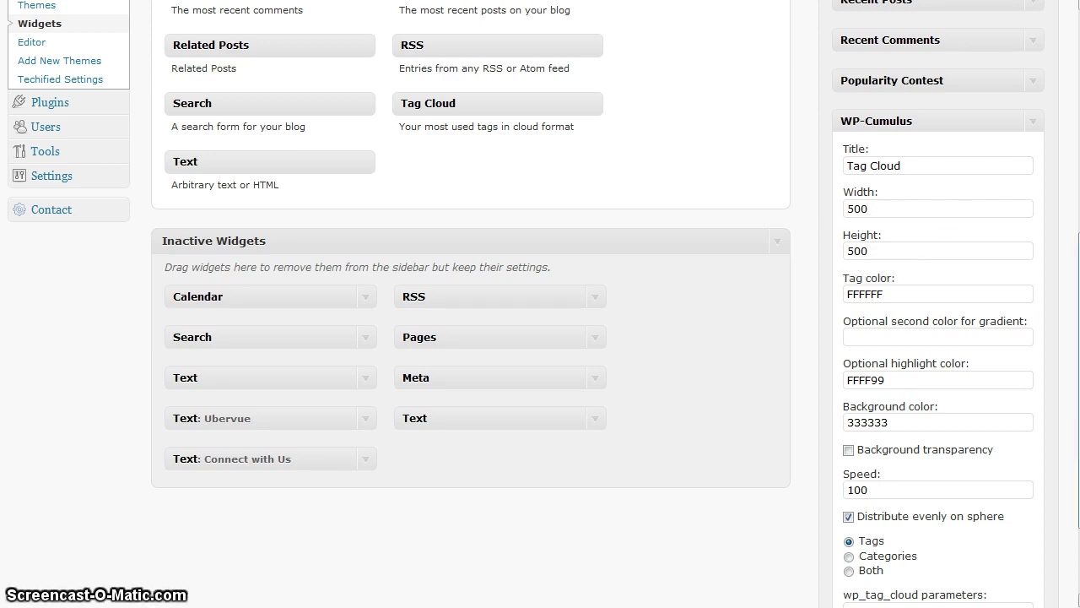
{"action": "scroll", "coordinate": [1045, 455], "scroll_direction": "down", "scroll_amount": 1}
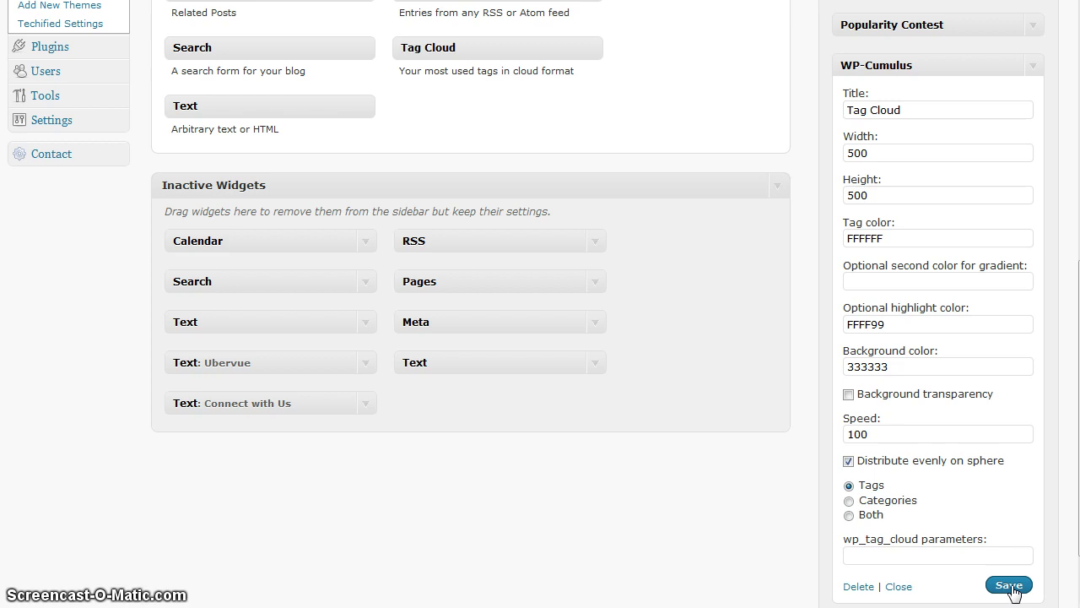
{"action": "left_click", "coordinate": [1011, 588]}
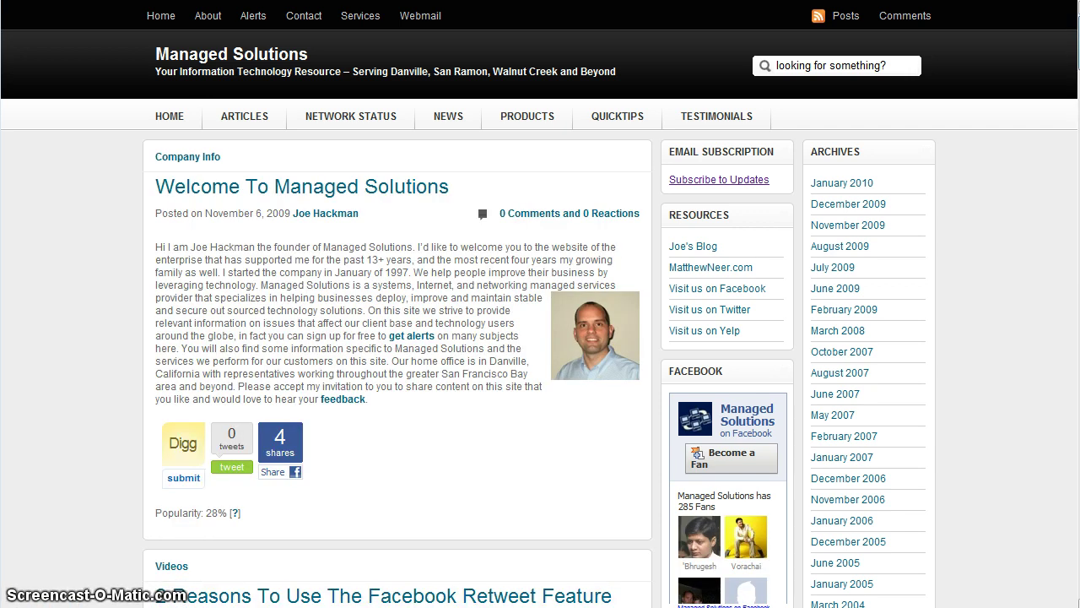
Scroll the live site to its footer tag cloud and bring up the page's context menu
{"action": "scroll", "coordinate": [540, 337], "scroll_direction": "down", "scroll_amount": 10}
{"action": "scroll", "coordinate": [540, 338], "scroll_direction": "down", "scroll_amount": 10}
{"action": "scroll", "coordinate": [540, 338], "scroll_direction": "down", "scroll_amount": 10}
{"action": "scroll", "coordinate": [540, 338], "scroll_direction": "down", "scroll_amount": 10}
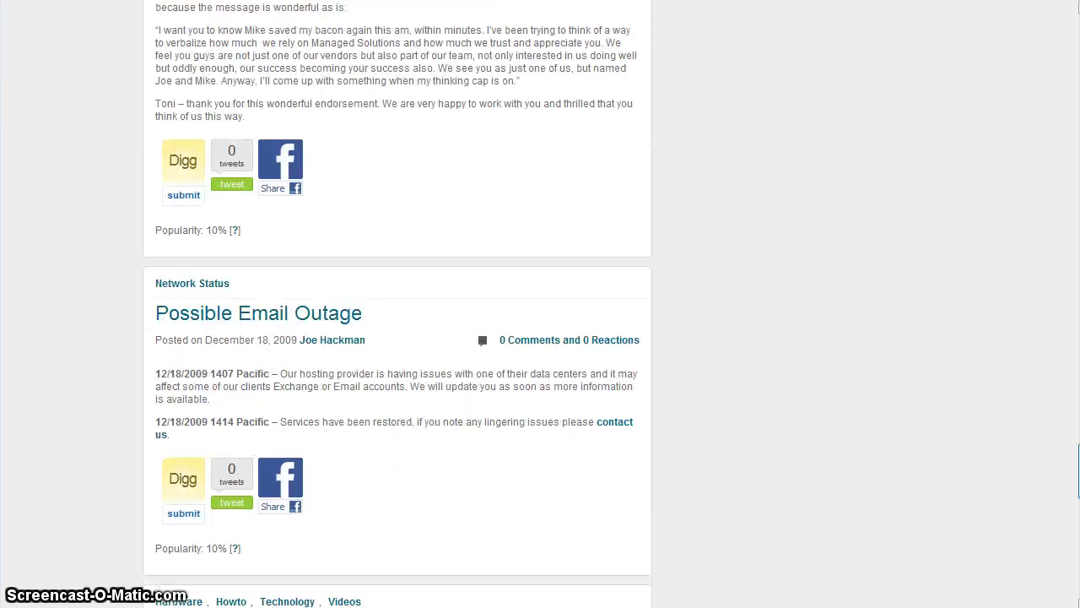
{"action": "scroll", "coordinate": [946, 428], "scroll_direction": "down", "scroll_amount": 10}
{"action": "scroll", "coordinate": [946, 427], "scroll_direction": "down", "scroll_amount": 2}
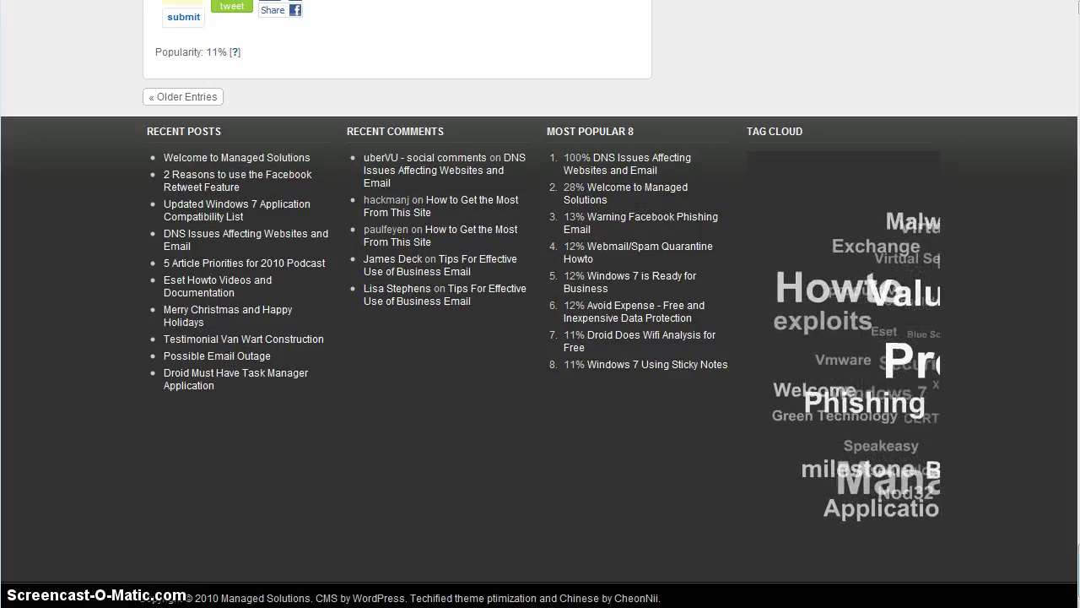
{"action": "right_click", "coordinate": [796, 76]}
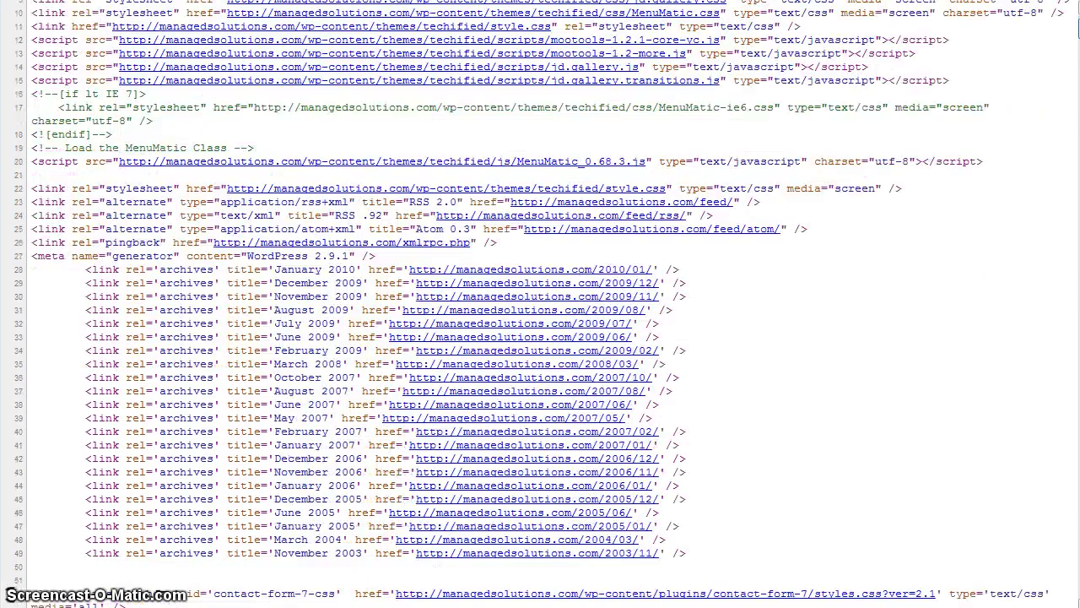
Scroll down the page source to the tag cloud's HTML block
{"action": "scroll", "coordinate": [540, 304], "scroll_direction": "down", "scroll_amount": 20}
{"action": "scroll", "coordinate": [540, 304], "scroll_direction": "down", "scroll_amount": 20}
{"action": "scroll", "coordinate": [540, 303], "scroll_direction": "down", "scroll_amount": 10}
{"action": "scroll", "coordinate": [540, 304], "scroll_direction": "down", "scroll_amount": 10}
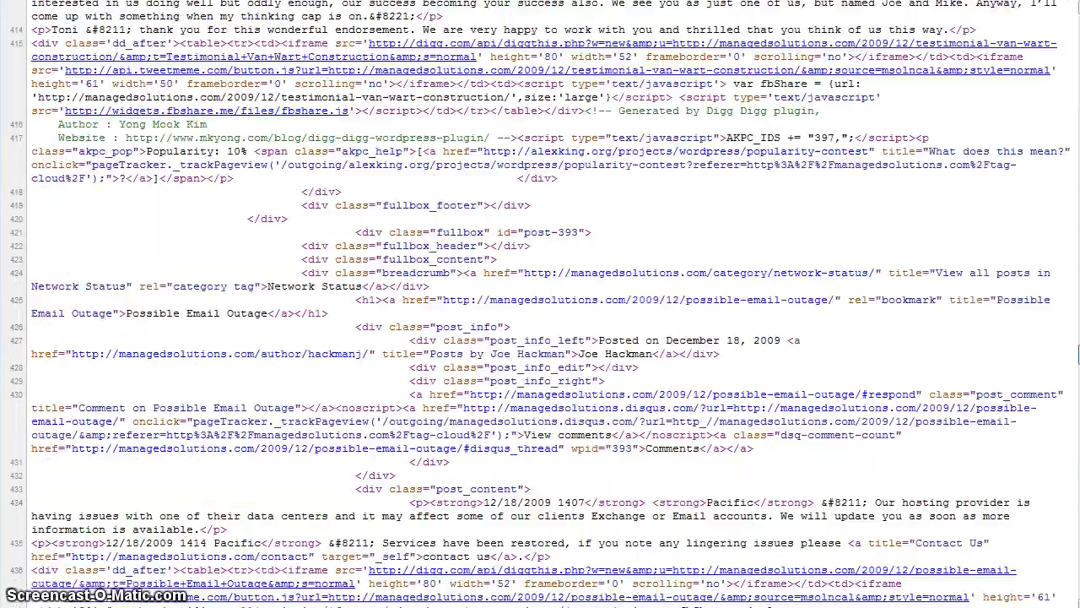
{"action": "scroll", "coordinate": [540, 304], "scroll_direction": "down", "scroll_amount": 20}
{"action": "scroll", "coordinate": [540, 304], "scroll_direction": "down", "scroll_amount": 20}
{"action": "scroll", "coordinate": [540, 304], "scroll_direction": "down", "scroll_amount": 8}
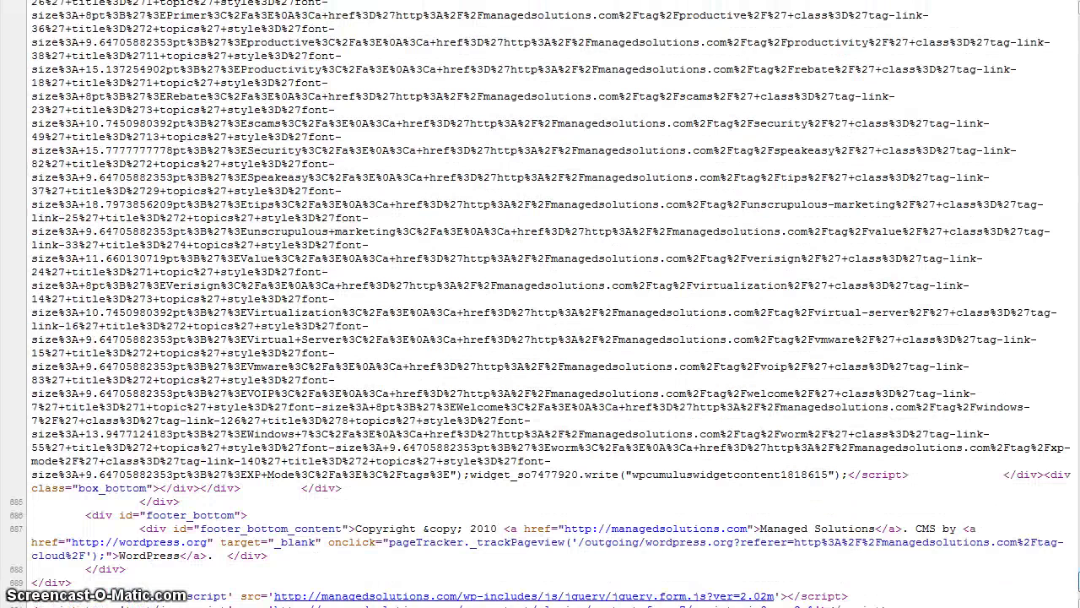
{"action": "scroll", "coordinate": [540, 303], "scroll_direction": "down", "scroll_amount": 3}
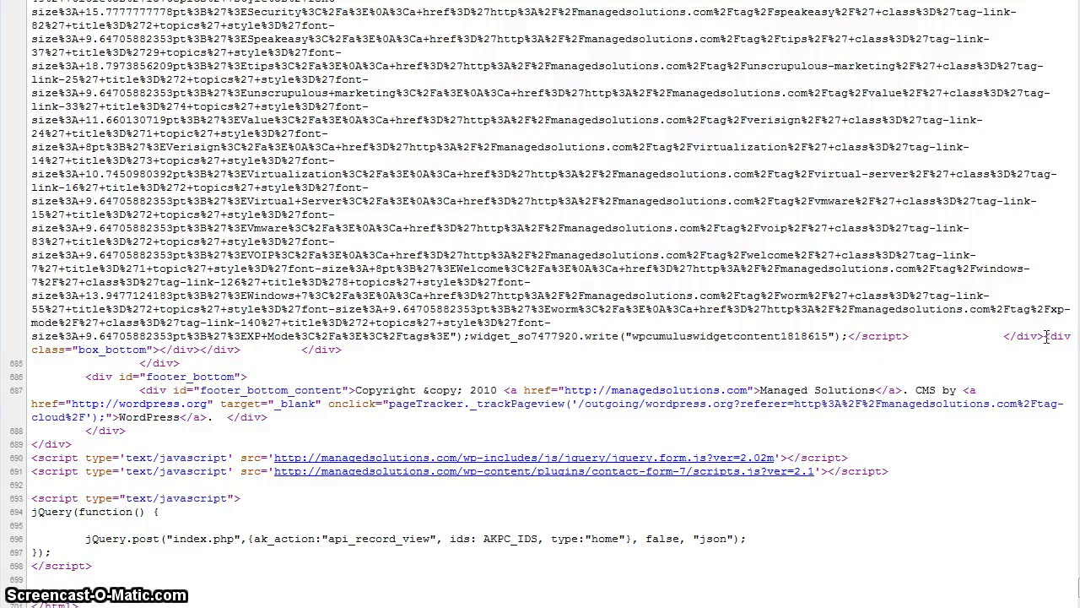
Select the tag cloud code from its heading through the closing widget script
{"action": "left_click_drag", "start_coordinate": [1045, 335], "coordinate": [999, 207]}
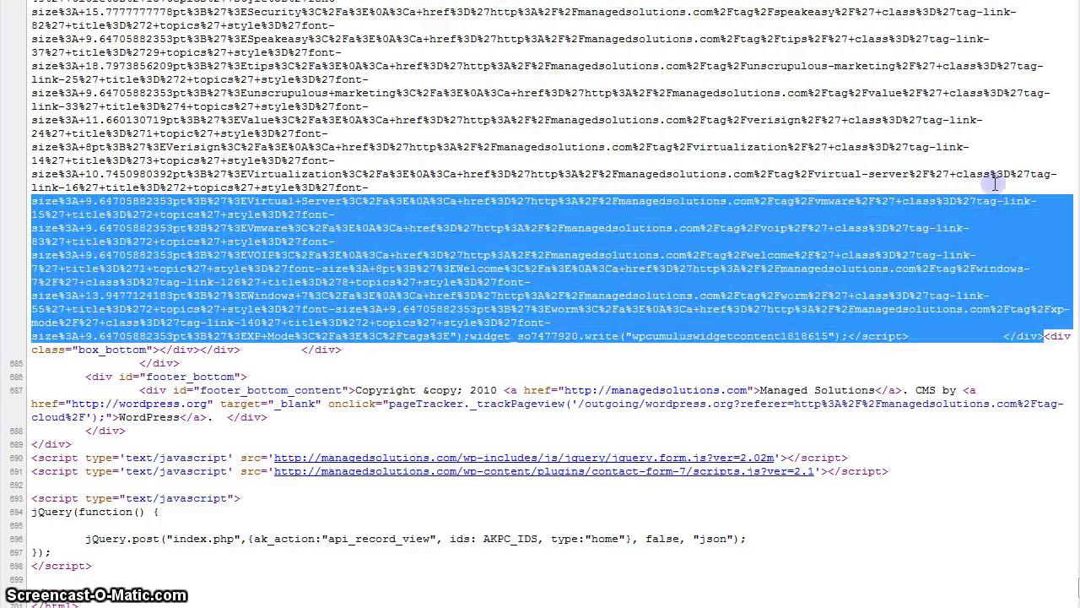
{"action": "left_click", "coordinate": [1051, 361]}
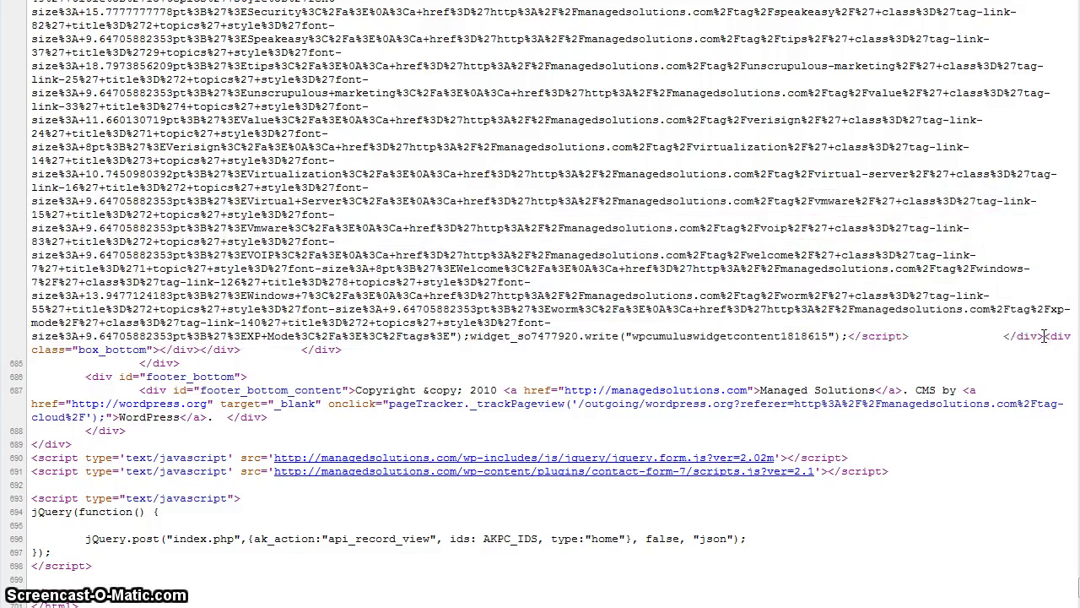
{"action": "mouse_move", "coordinate": [1045, 335]}
{"action": "left_mouse_down"}
{"action": "mouse_move", "coordinate": [999, 336]}
{"action": "mouse_move", "coordinate": [449, 20]}
{"action": "left_mouse_up"}
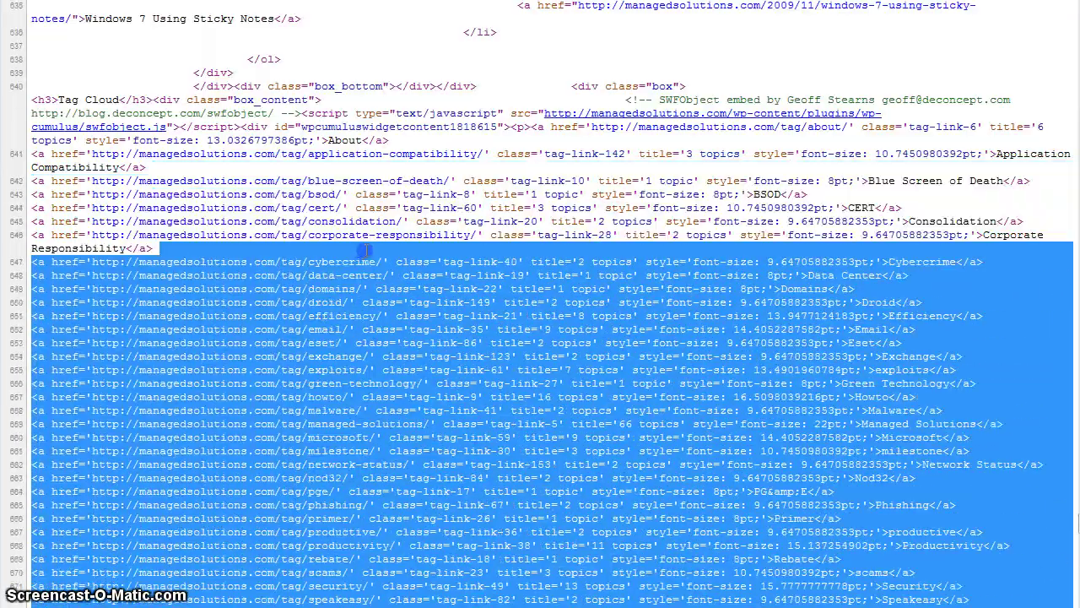
{"action": "mouse_move", "coordinate": [449, 20]}
{"action": "left_mouse_down"}
{"action": "mouse_move", "coordinate": [289, 221]}
{"action": "mouse_move", "coordinate": [224, 87]}
{"action": "left_mouse_up"}
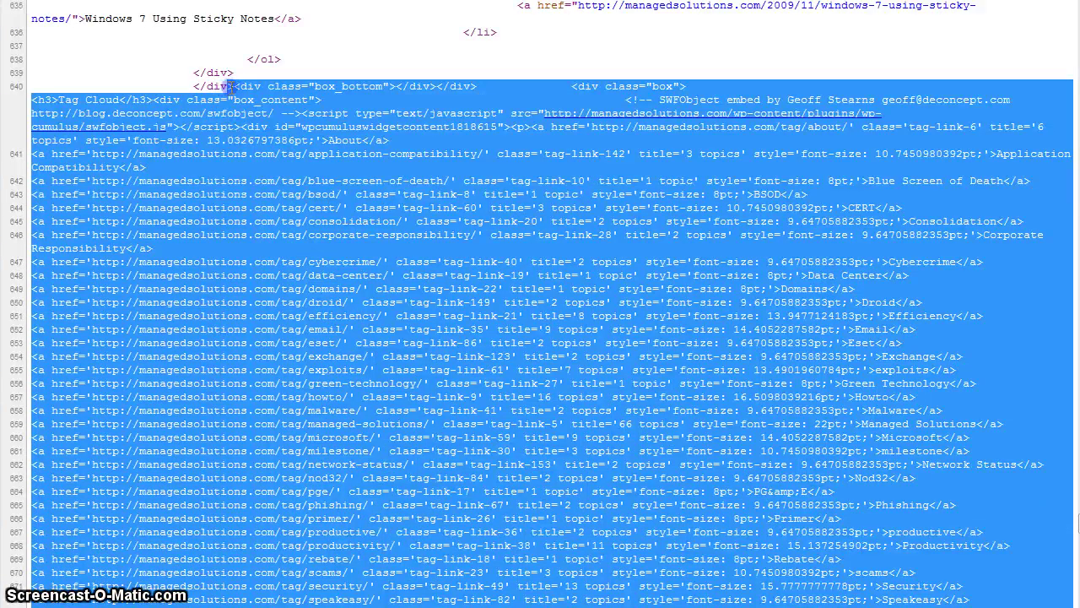
{"action": "left_click_drag", "start_coordinate": [223, 86], "coordinate": [234, 86]}
Return to the WordPress admin and open the Tag Cloud page from the Pages list
{"action": "key", "text": "alt+Tab"}
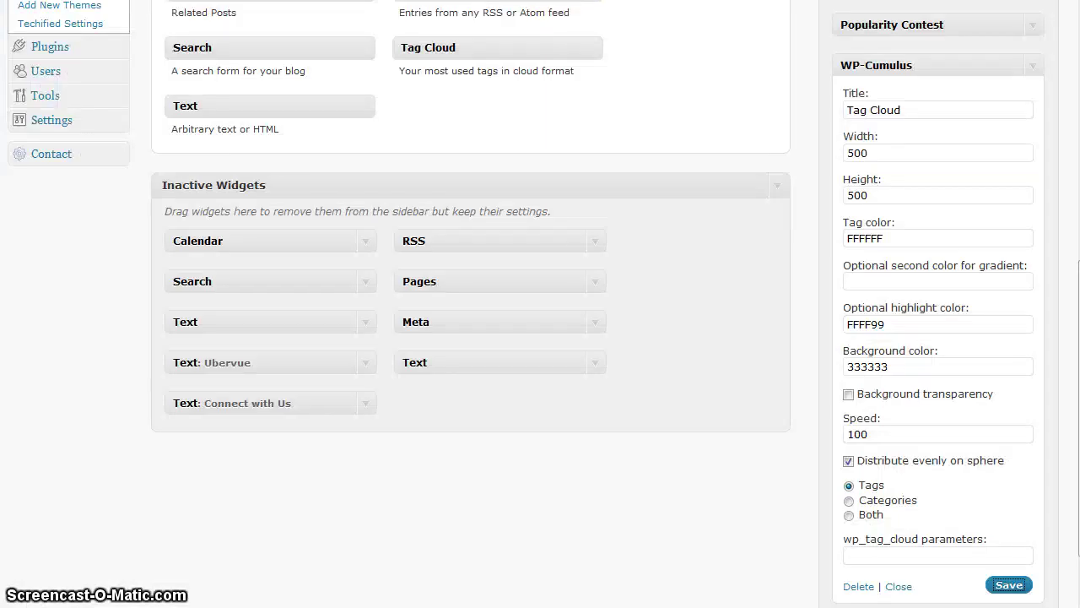
{"action": "scroll", "coordinate": [574, 476], "scroll_direction": "up", "scroll_amount": 4}
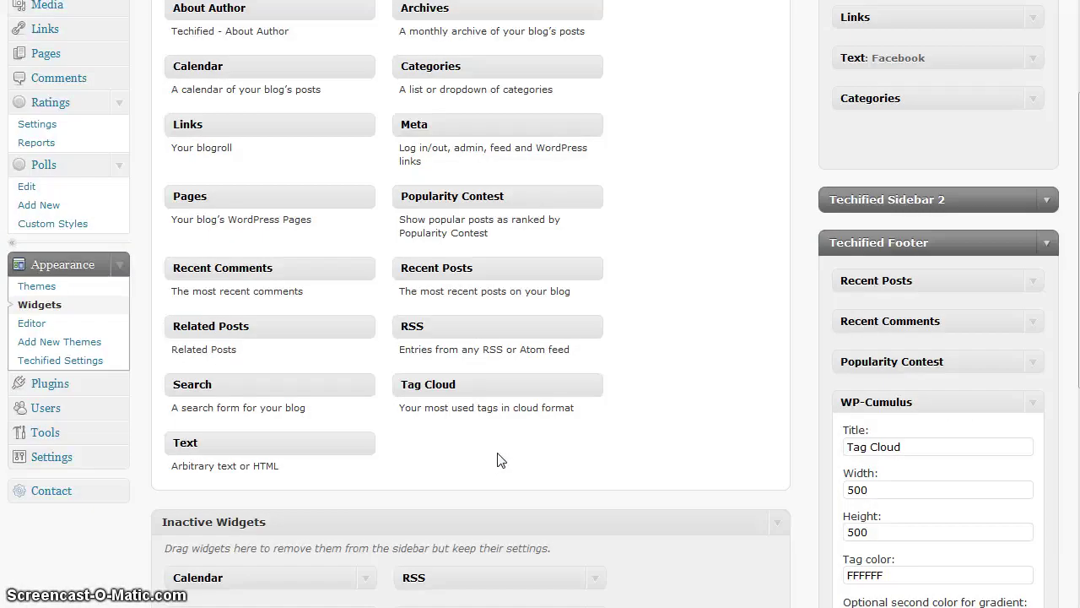
{"action": "scroll", "coordinate": [499, 458], "scroll_direction": "up", "scroll_amount": 2}
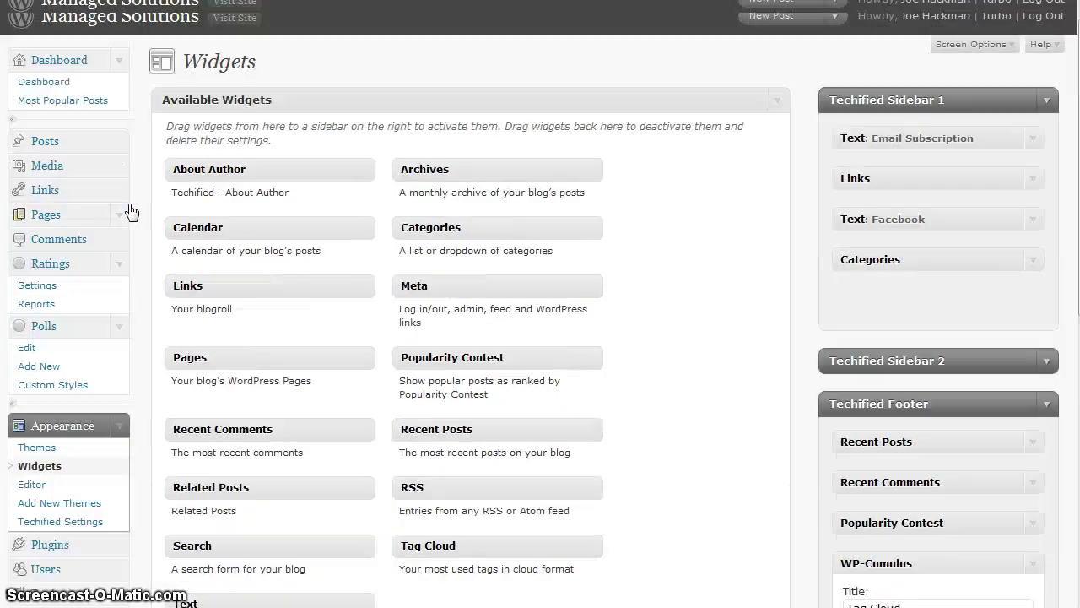
{"action": "left_click", "coordinate": [47, 216]}
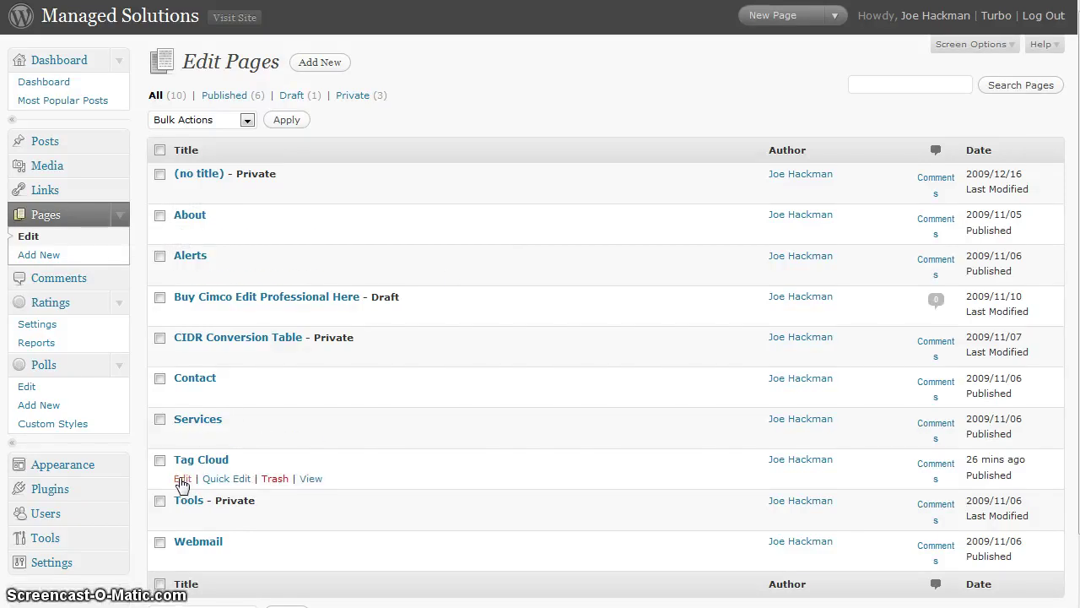
{"action": "left_click", "coordinate": [182, 481]}
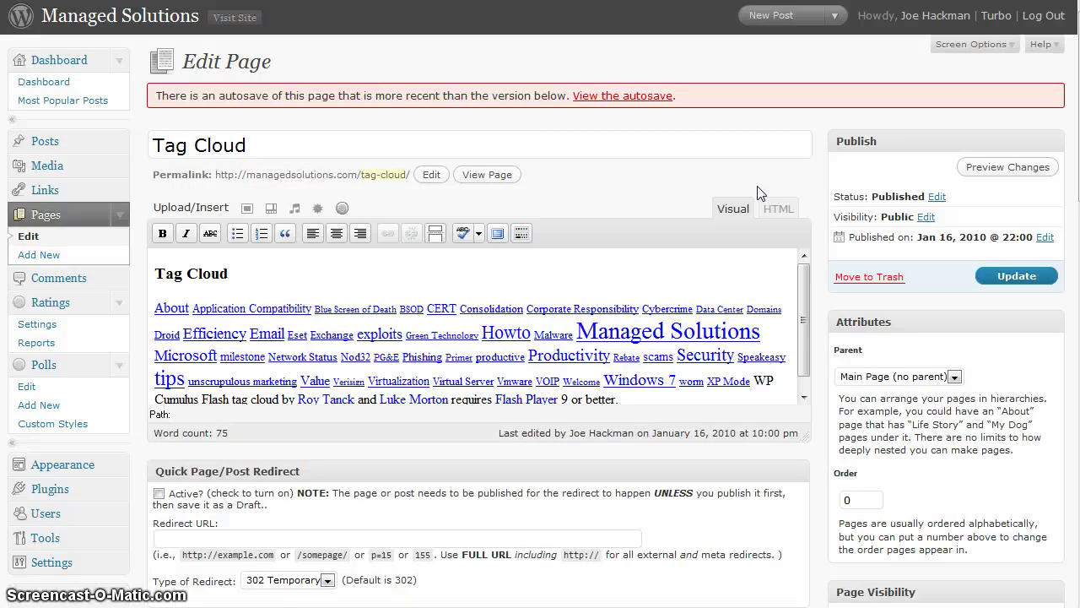
Replace all of the Tag Cloud page's HTML with the copied tag cloud code
{"action": "left_click", "coordinate": [776, 208]}
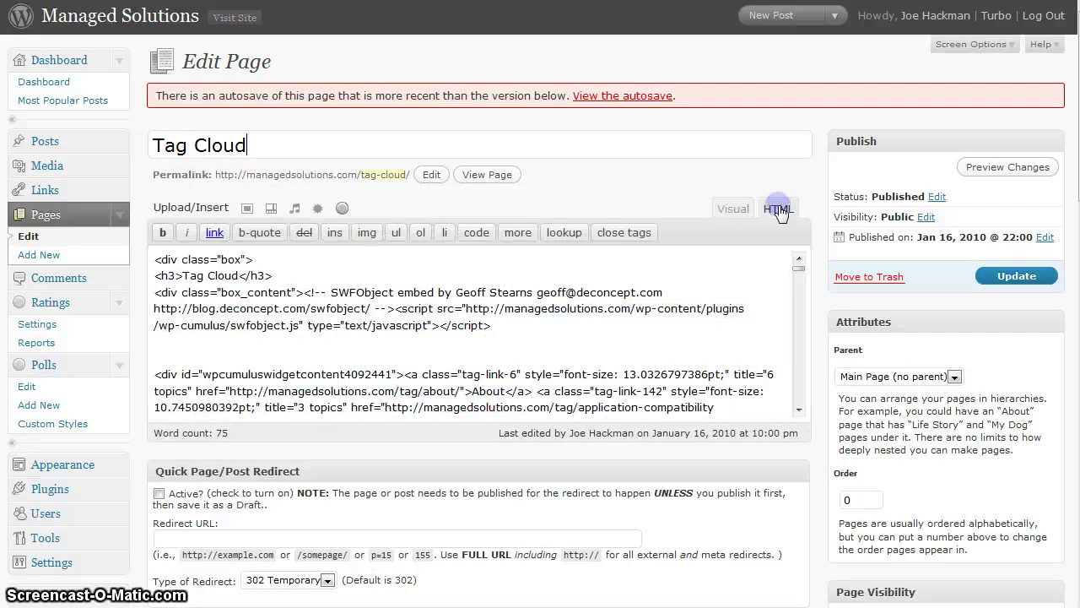
{"action": "key", "text": "ctrl+a"}
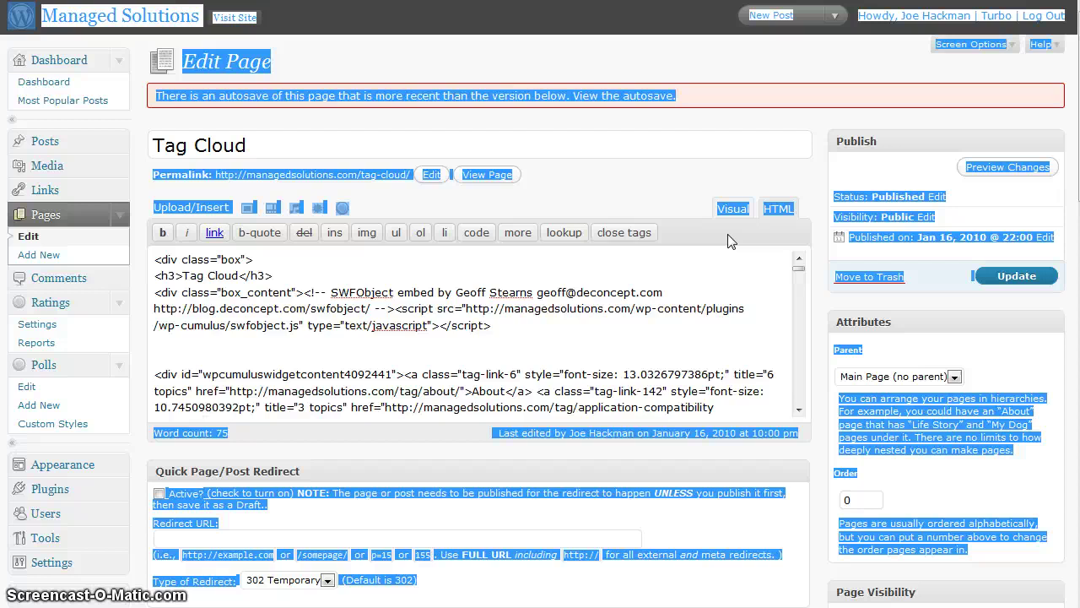
{"action": "left_click", "coordinate": [633, 291]}
{"action": "key", "text": "ctrl+a"}
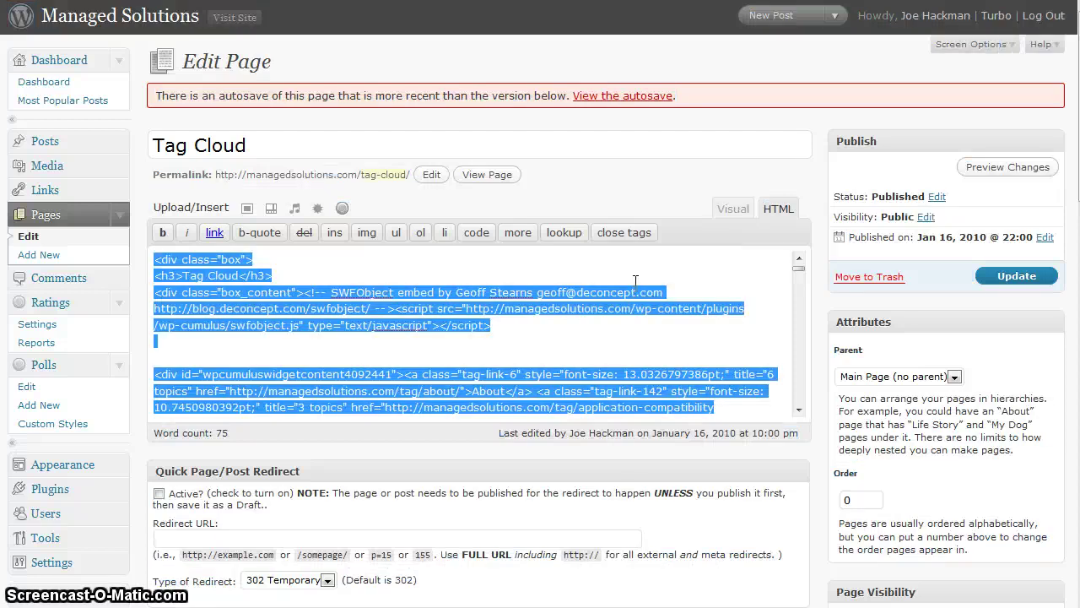
{"action": "key", "text": "ctrl+v"}
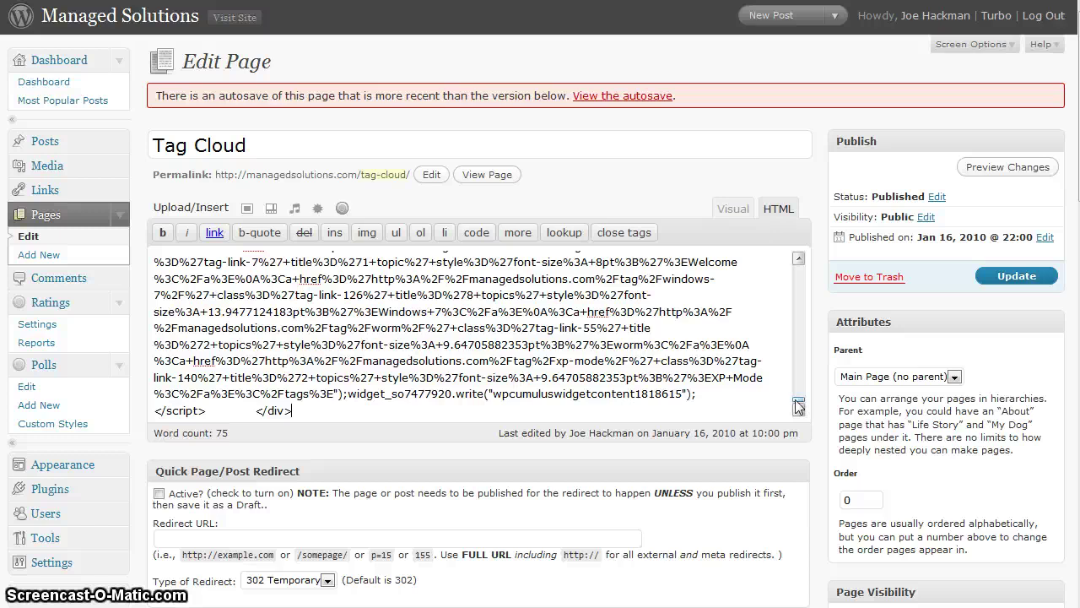
{"action": "left_click_drag", "start_coordinate": [797, 402], "coordinate": [793, 263]}
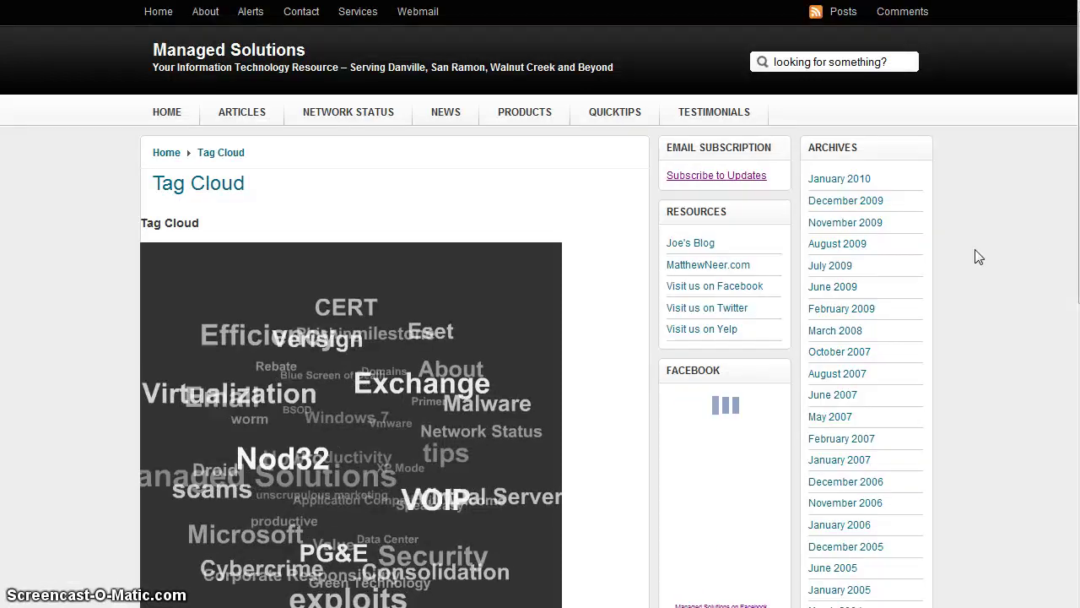
Scroll the Tag Cloud page preview to view the whole rotating tag cloud
{"action": "scroll", "coordinate": [334, 295], "scroll_direction": "down", "scroll_amount": 3}
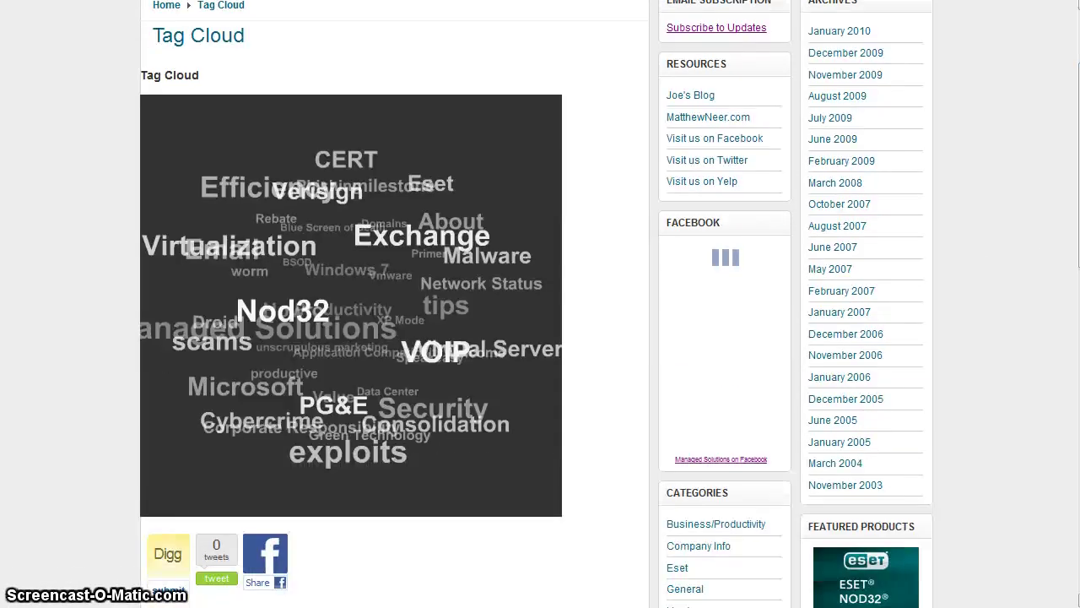